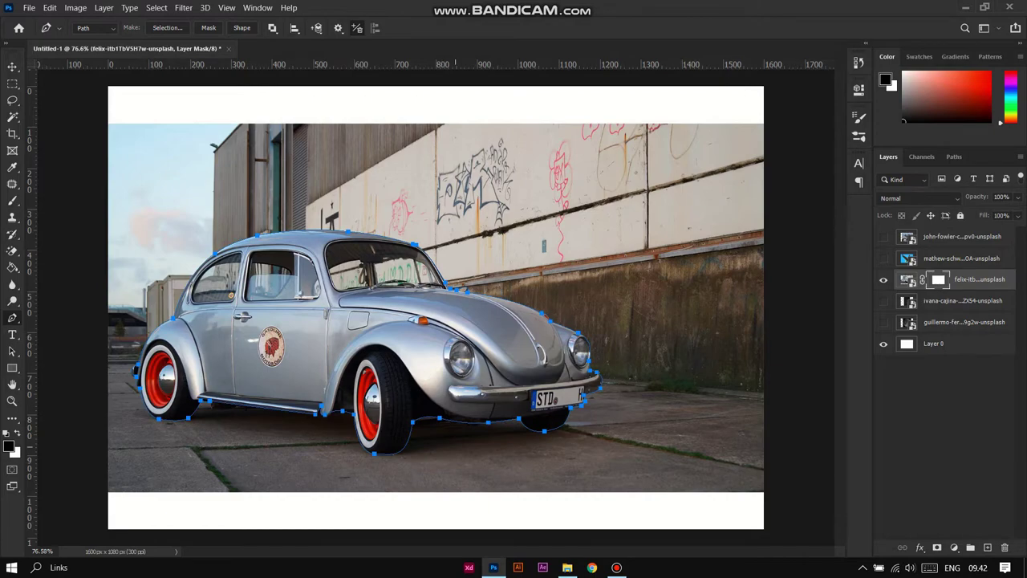
Convert the traced car path to a selection and mask the car layer to it
right_click(455, 359)
left_click(454, 126)
key("Return")
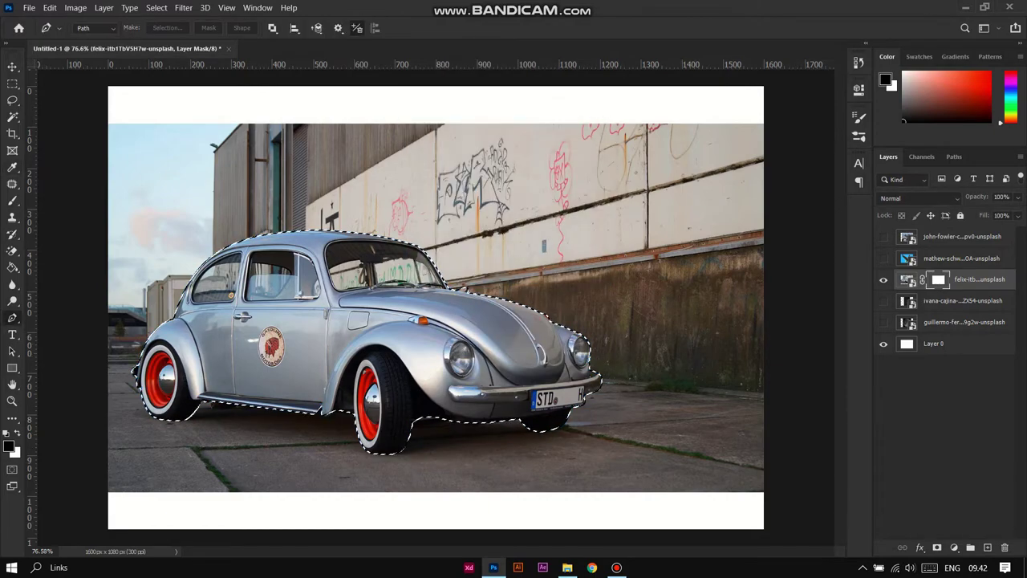
right_click(939, 279)
left_click(859, 305)
Set up a brush on the car mask, swapping between white and black paint
left_click(937, 547)
key("b")
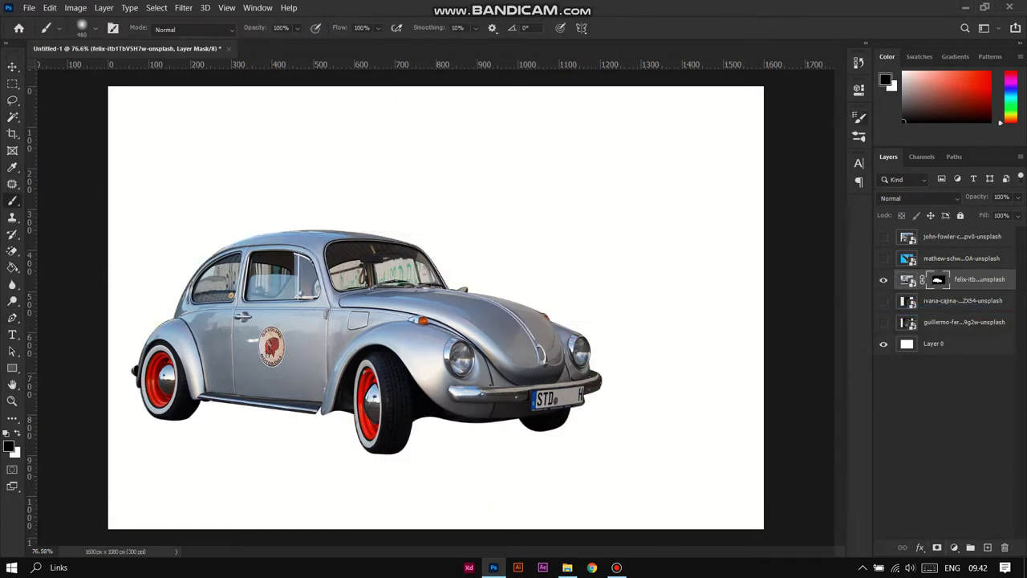
key("F5")
key("x")
key("F5")
key("x")
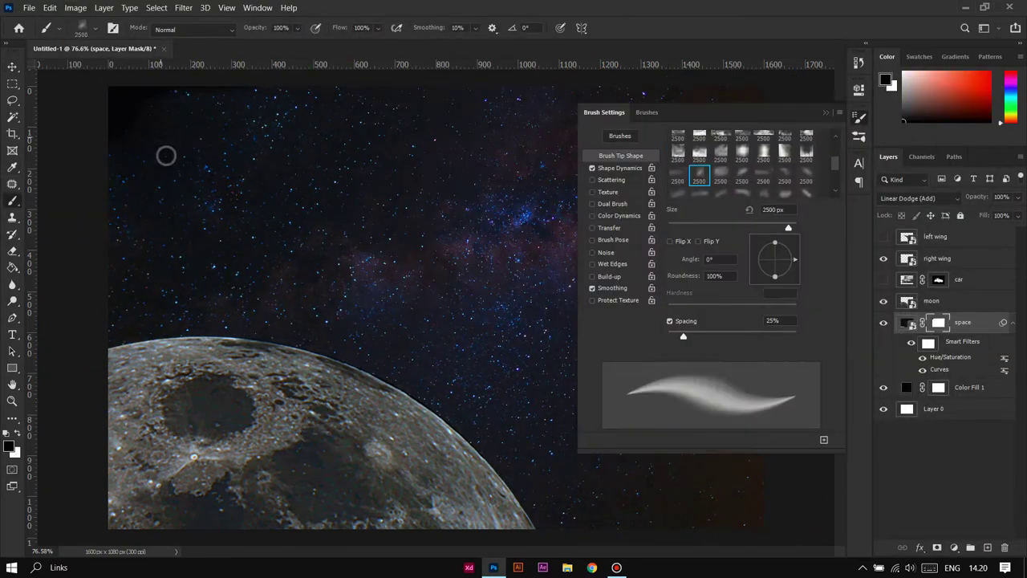
Scale, rotate and corner-distort the Beetle so it sits above the moon
key("ctrl+t")
mouse_move(706, 361)
left_mouse_down()
mouse_move(826, 294)
mouse_move(715, 275)
mouse_move(681, 313)
left_mouse_up()
left_click(50, 7)
left_click(241, 350)
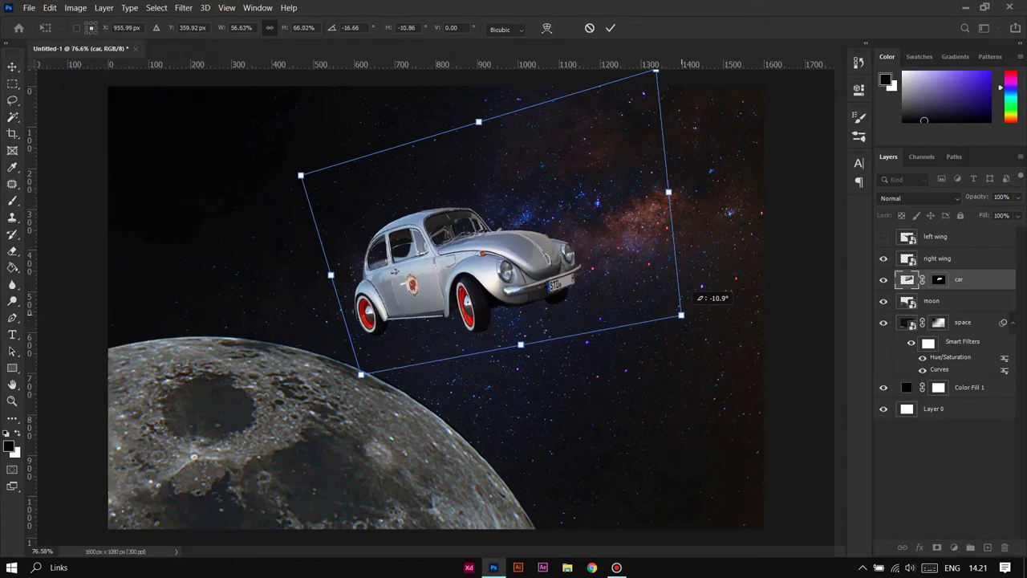
left_click_drag(301, 175, 321, 175)
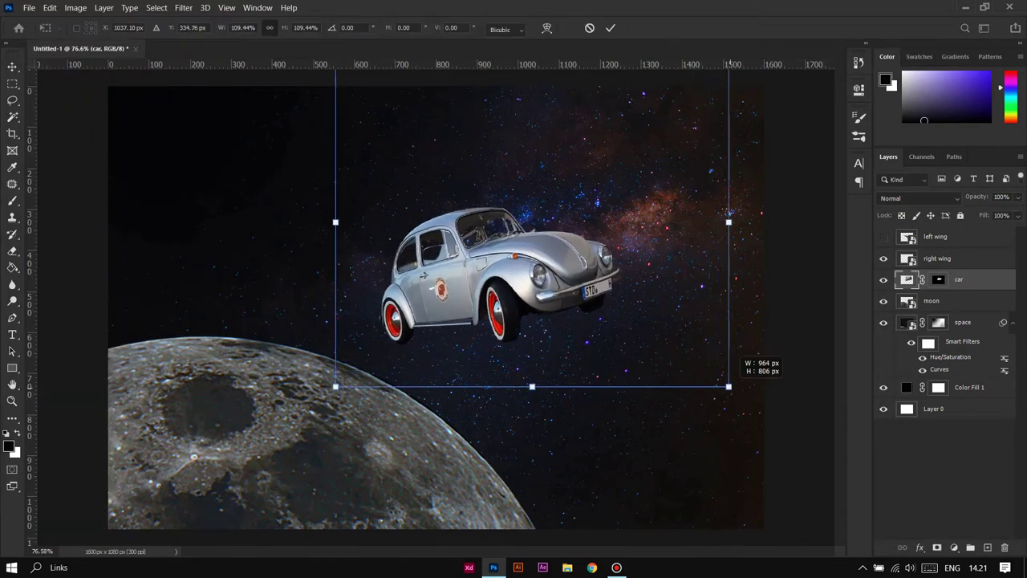
Move the right wing layer beneath the car and rotate it upward behind the Beetle
key("F5")
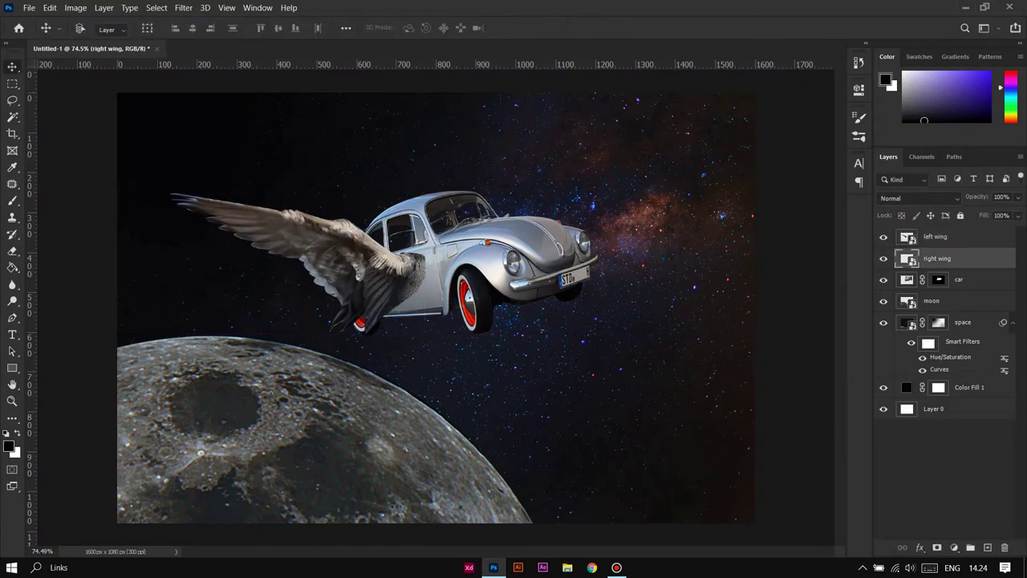
key("ctrl+e")
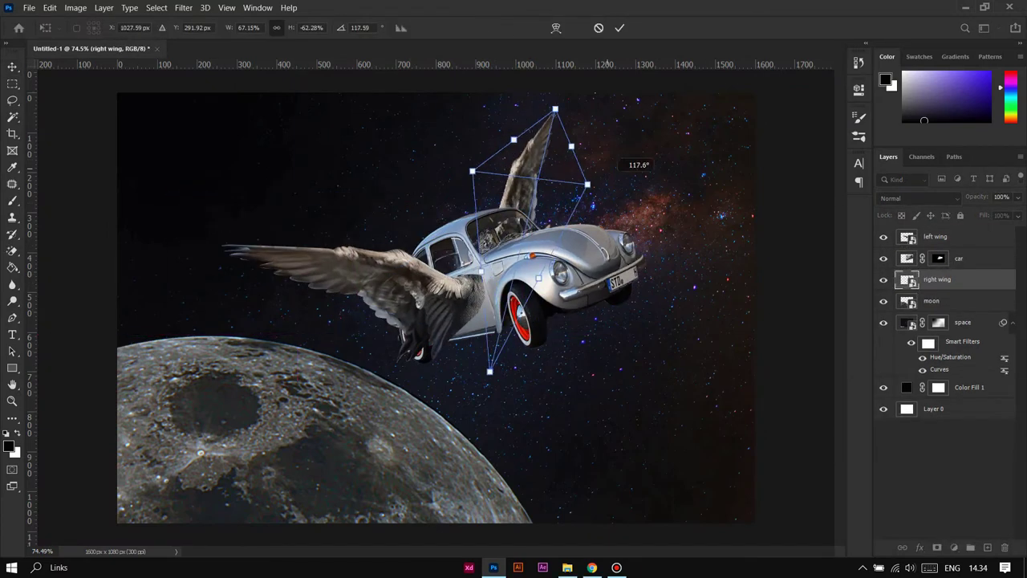
left_click_drag(622, 161, 610, 121)
Commit the wing rotation and colorize the moon with Hue 24, Saturation 74, Lightness -48
key("Return")
left_click(931, 301)
left_click(954, 548)
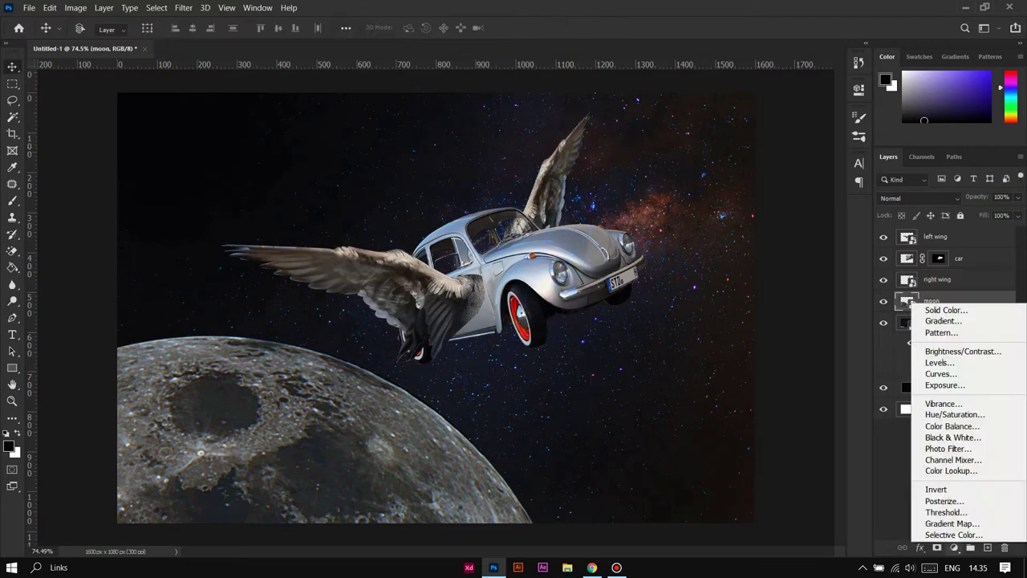
left_click(954, 414)
left_click(728, 244)
left_click_drag(663, 177, 676, 176)
left_click_drag(745, 228, 706, 228)
left_click_drag(770, 202, 784, 202)
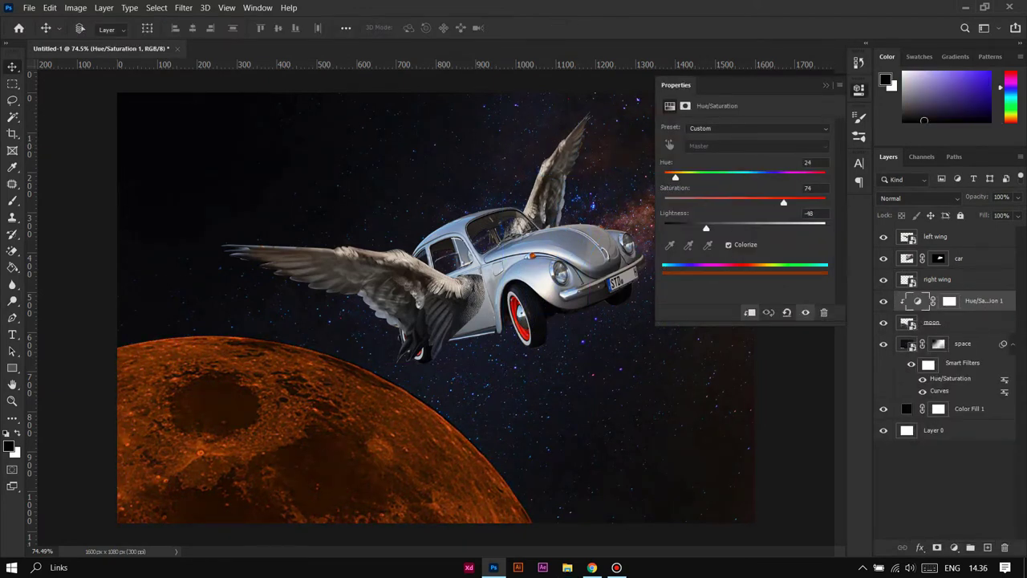
Select the moon layer and set up the Eraser brush
left_click(931, 322)
key("e")
key("F5")
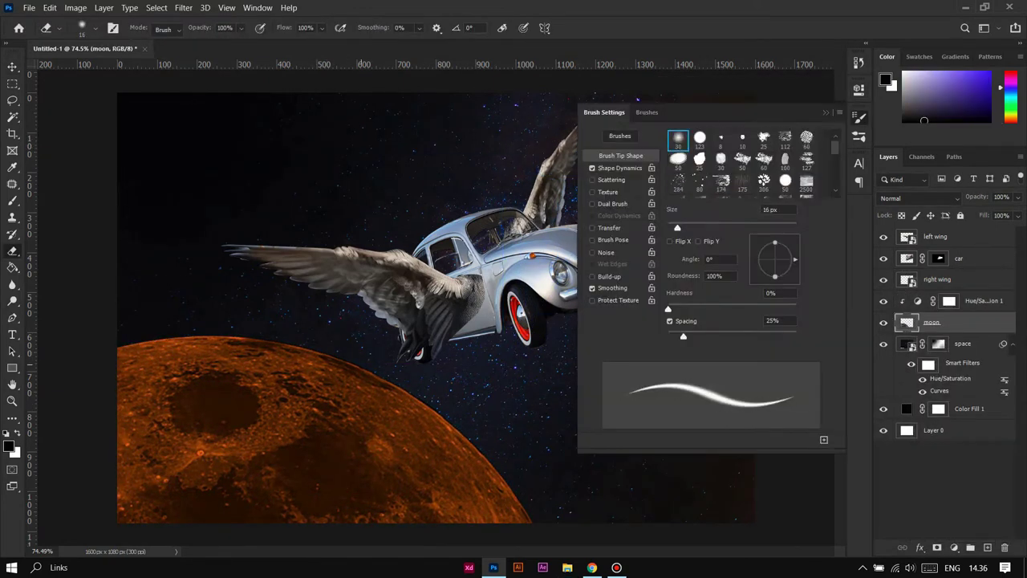
key("F5")
Add a second Hue/Saturation adjustment with an inverted mask and a white 449 px brush
left_click(984, 300)
left_click(954, 547)
left_click(954, 415)
key("ctrl+i")
key("b")
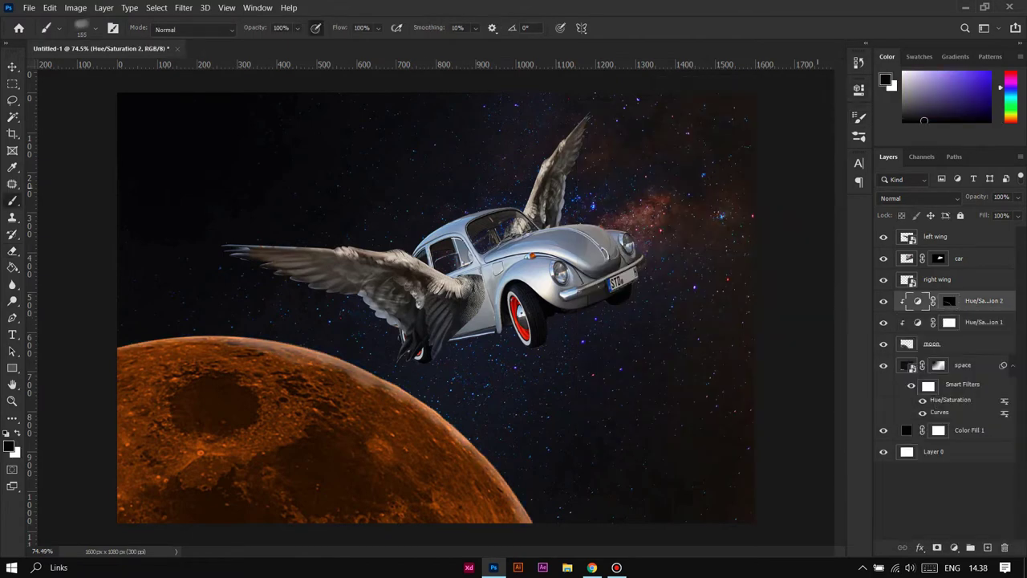
key("x")
left_click(949, 300)
key("F5")
key("F5")
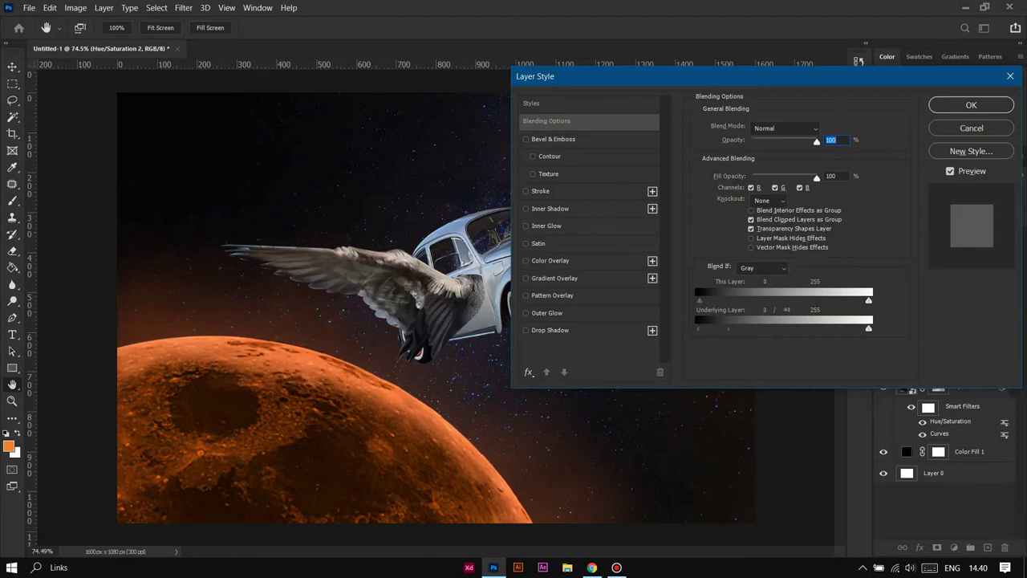
Set the Underlying Layer Blend If split to 63 and make Layer 2 blend as Overlay
left_click_drag(728, 329, 748, 330)
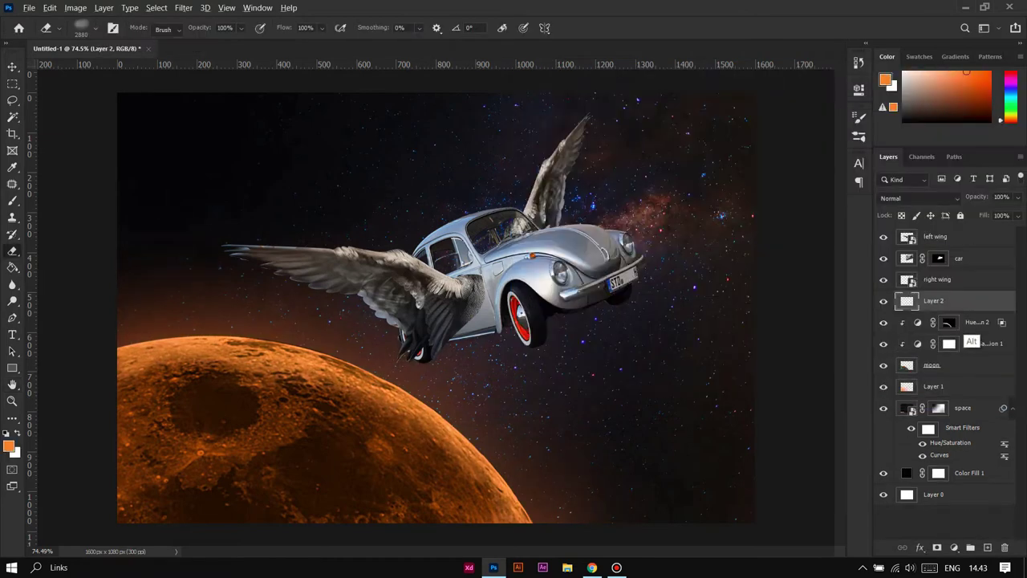
left_click(920, 197)
left_click(895, 360)
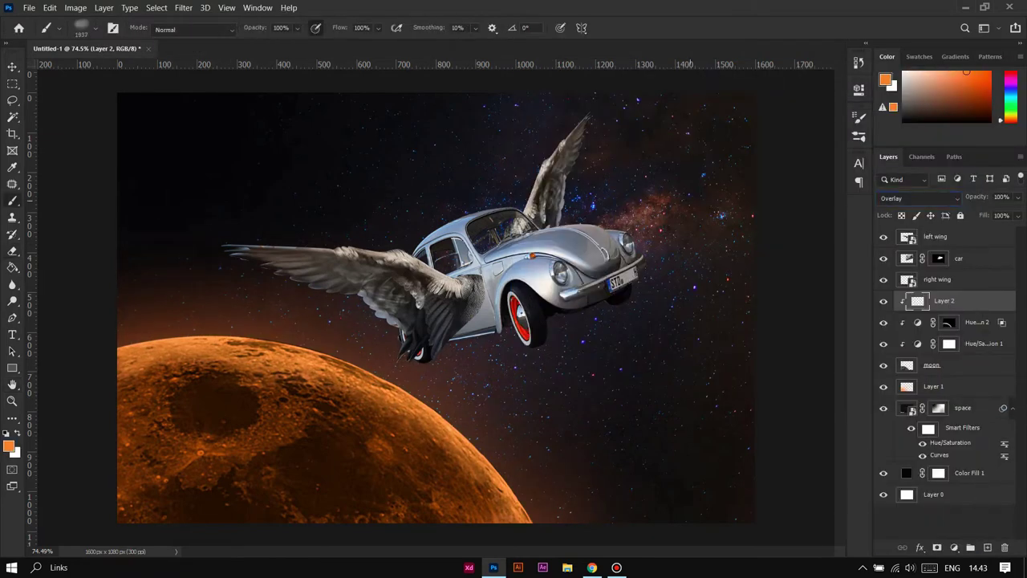
Paint bright orange highlights across the moon's upper-left surface with a soft brush
left_click(858, 117)
left_click(859, 117)
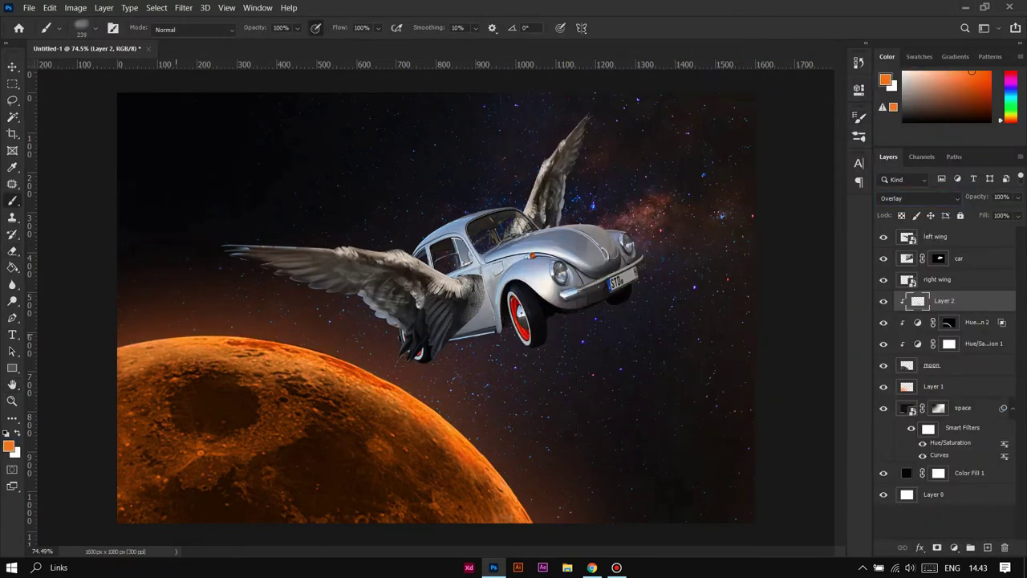
mouse_move(221, 345)
left_mouse_down()
mouse_move(365, 373)
mouse_move(248, 437)
left_mouse_up()
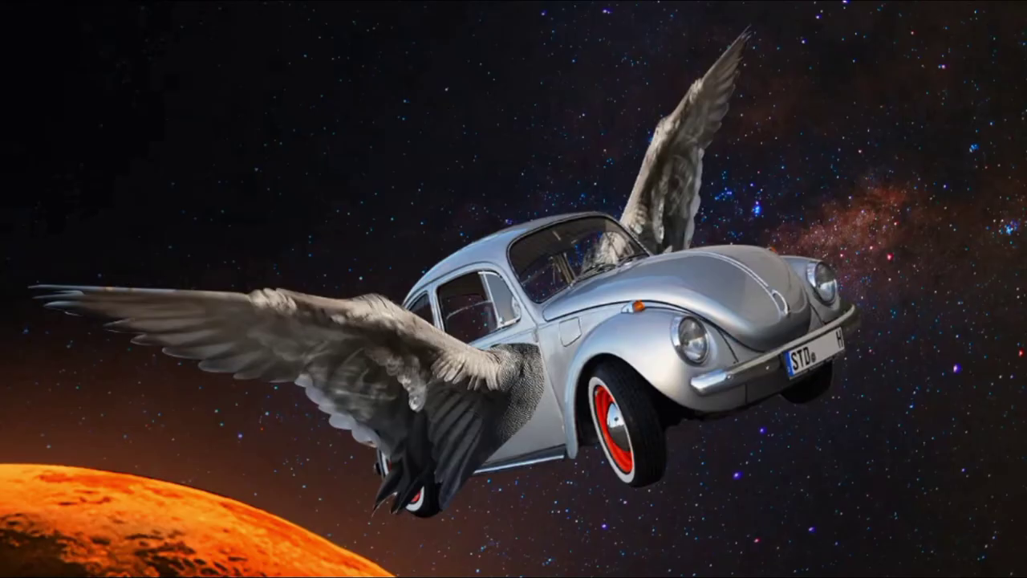
Paint an orange glow over the Beetle's side and lower wing, cleaning up with the Eraser
key("ctrl+m")
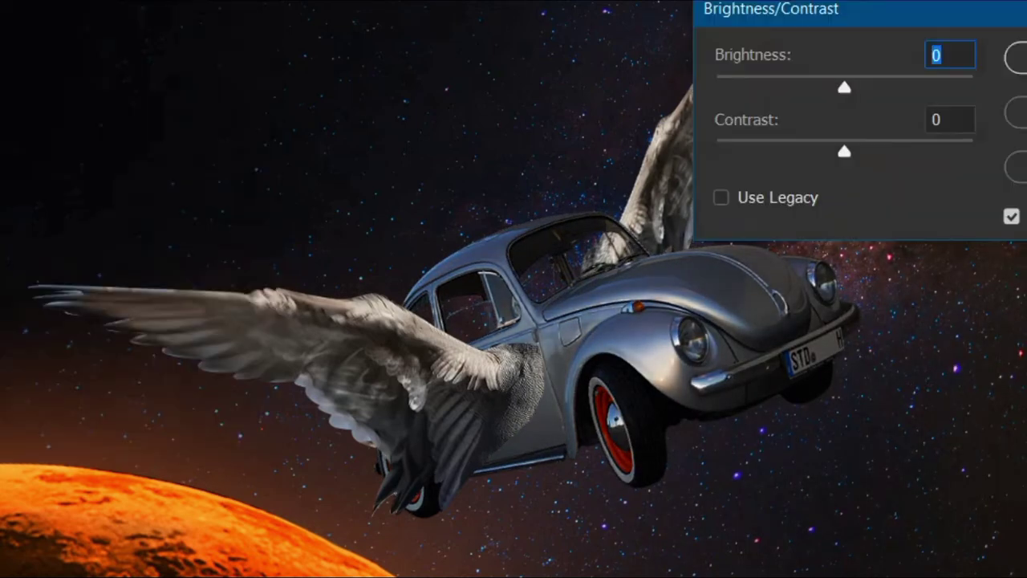
key("Return")
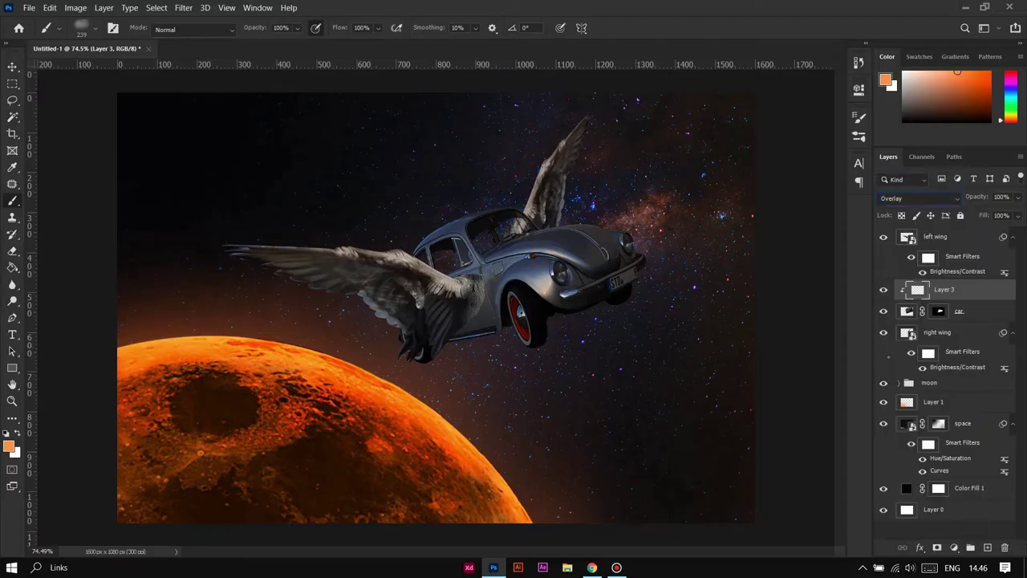
left_click_drag(522, 293, 466, 321)
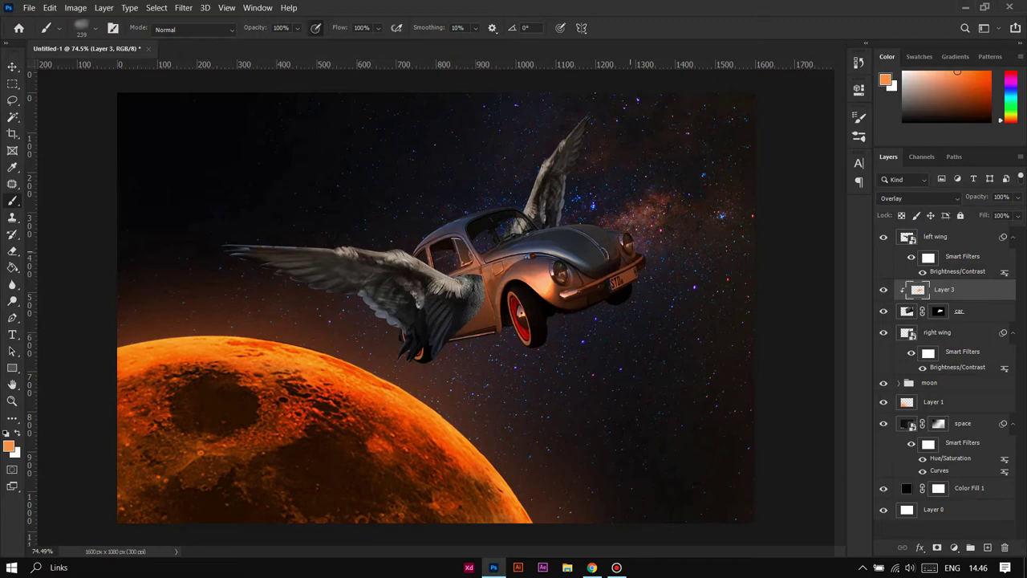
key("e")
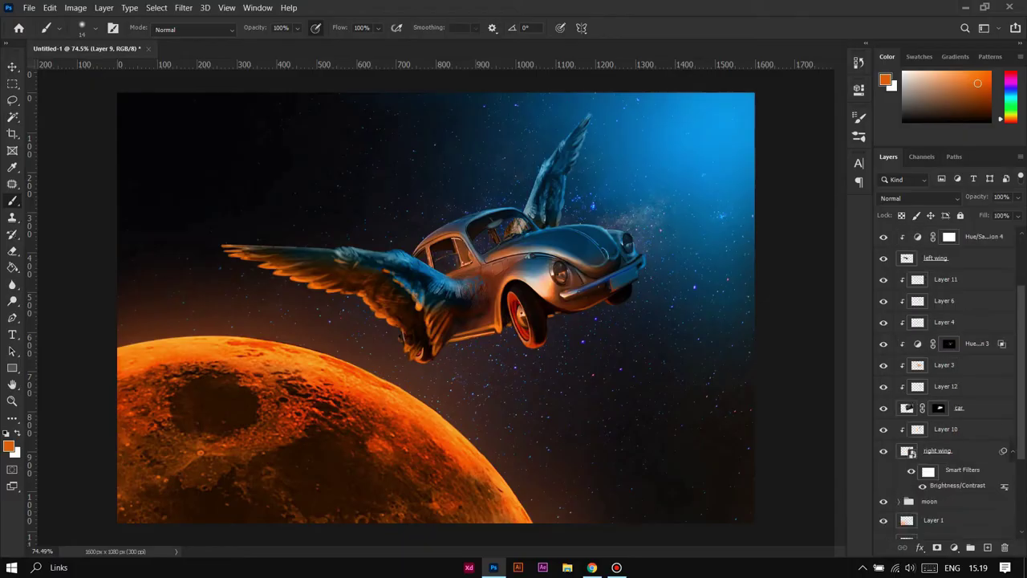
Add a Hue/Saturation adjustment to shift the space blue, then trace the rock outline
left_click(955, 547)
left_click(923, 419)
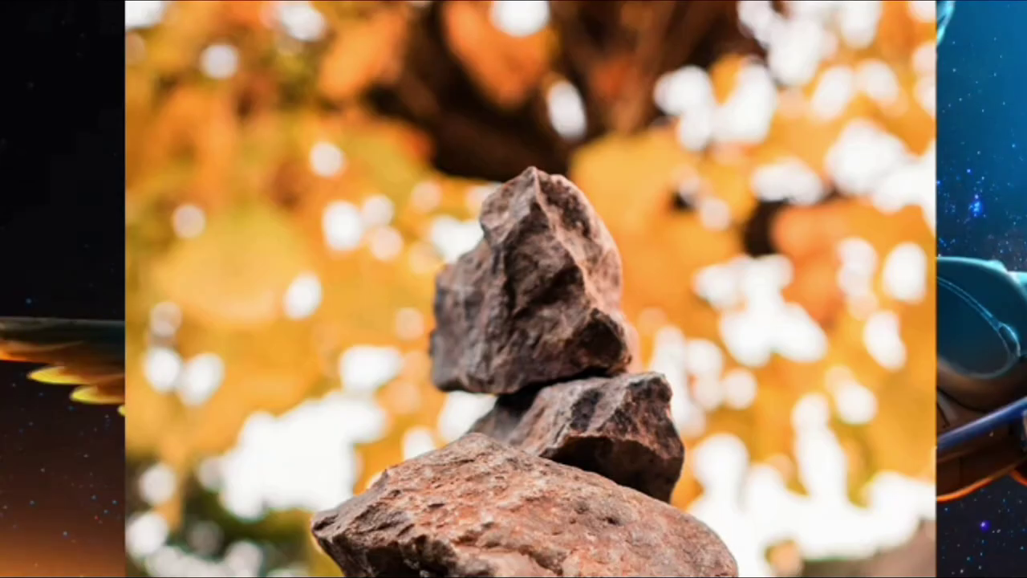
left_click_drag(438, 387, 627, 371)
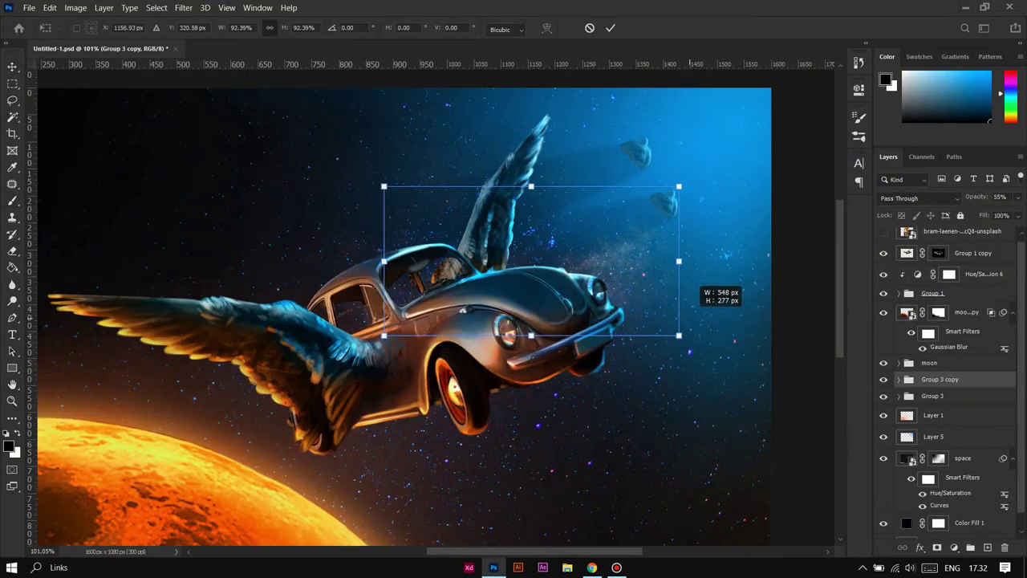
Scale the rock copy to about 31%, rotate it -15.8° and move it upper right
left_click_drag(700, 285, 635, 261)
left_click_drag(731, 165, 707, 241)
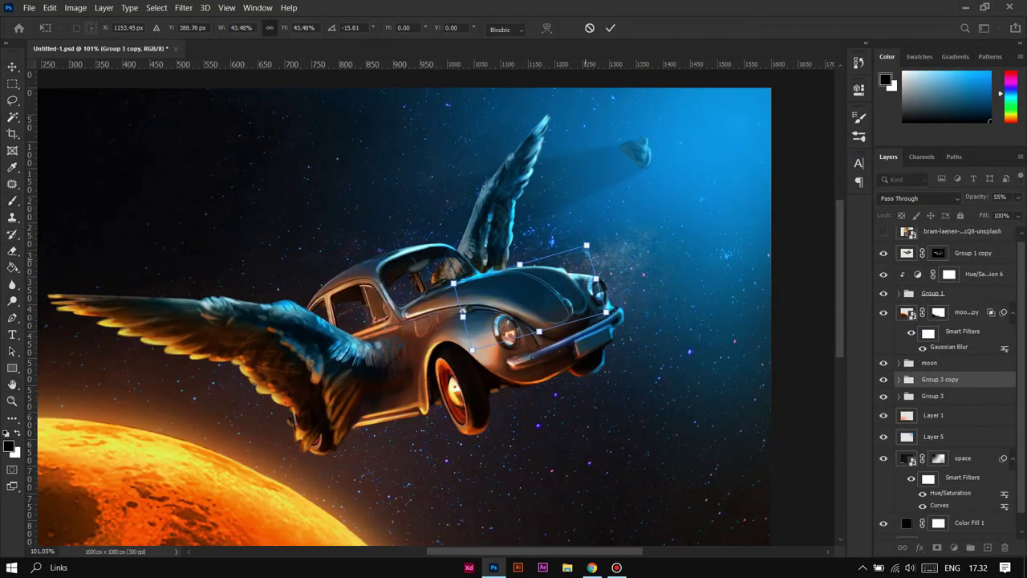
mouse_move(586, 245)
left_mouse_down()
mouse_move(643, 173)
mouse_move(697, 169)
left_mouse_up()
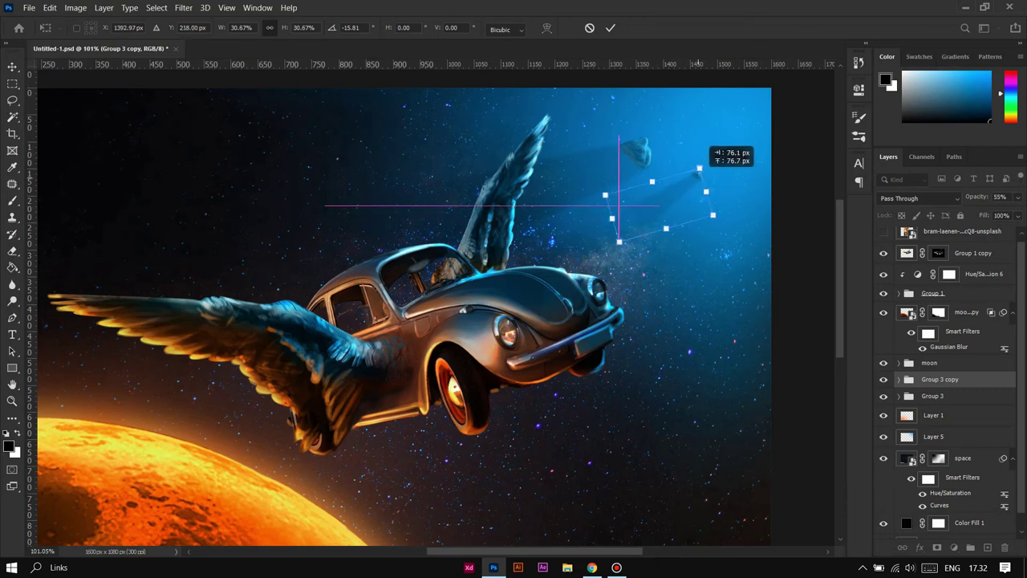
key("Return")
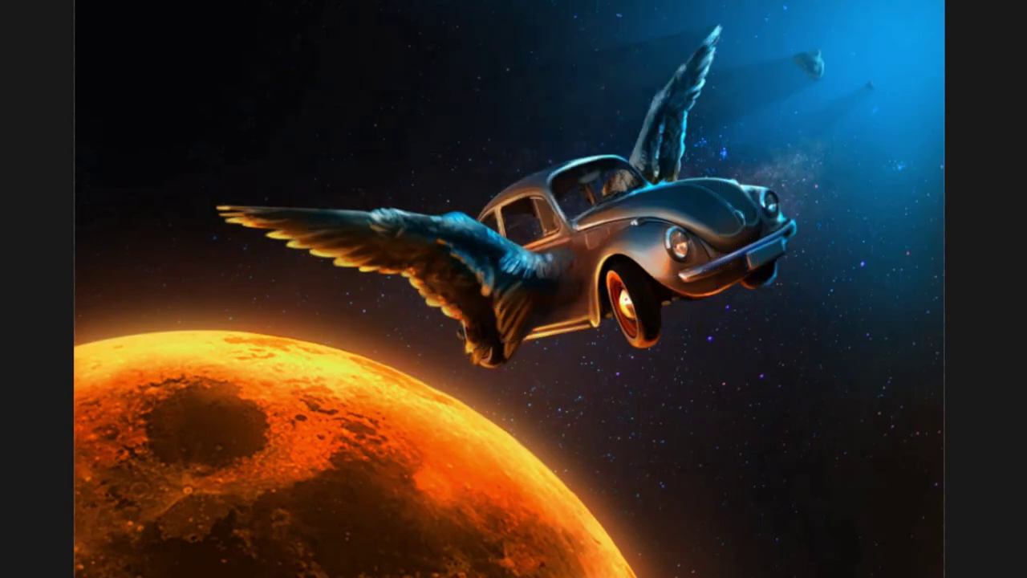
Apply the motion blur to the car copy and move it beneath the car
key("Return")
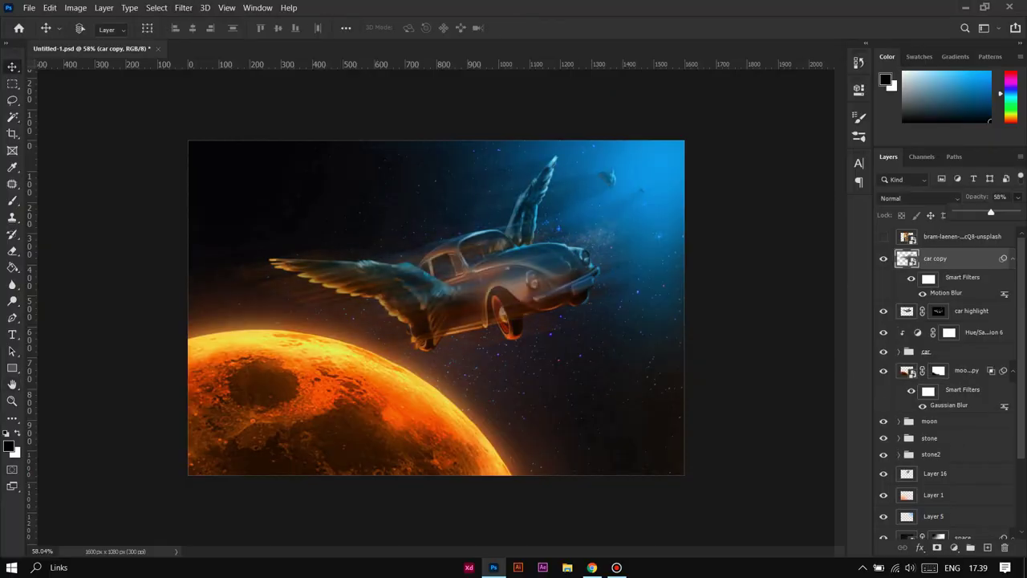
key("ctrl+bracketleft")
key("ctrl+bracketleft")
key("ctrl+bracketleft")
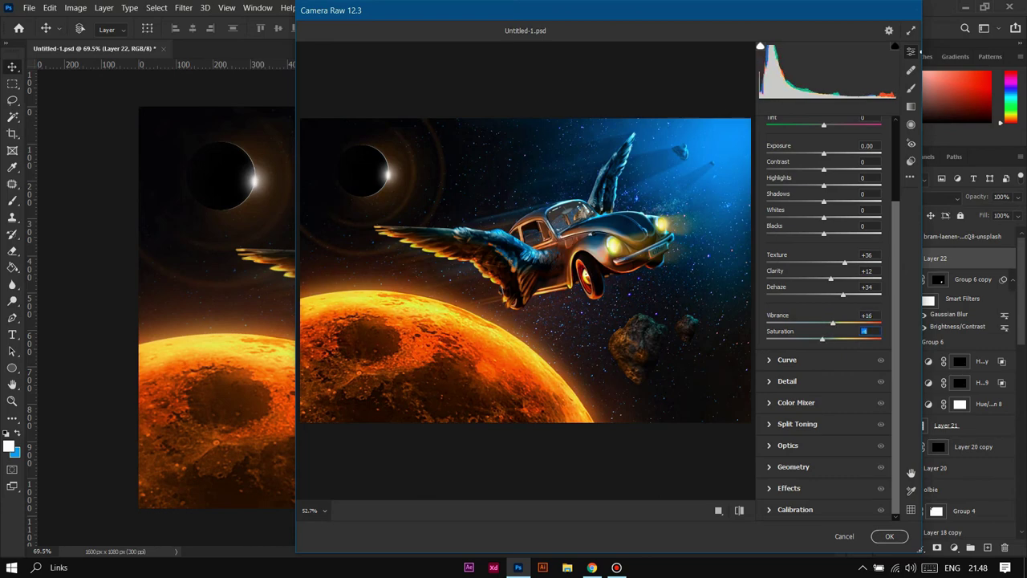
Set Temperature -7, Tint +33 and Saturation -6 in Camera Raw and apply the grade
scroll(823, 281, "up", 2)
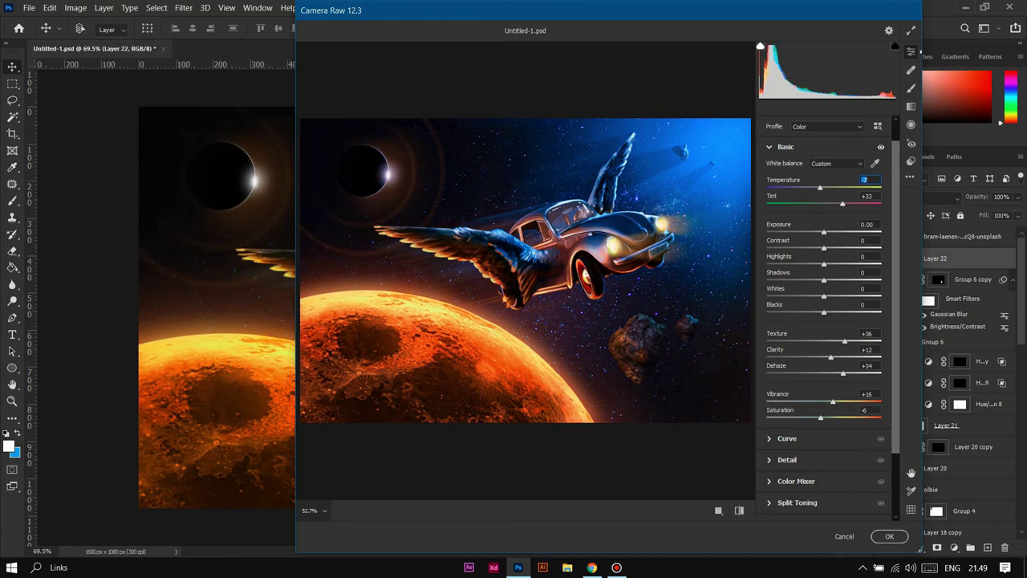
key("Tab")
key("Tab")
key("Down")
key("Down")
key("Down")
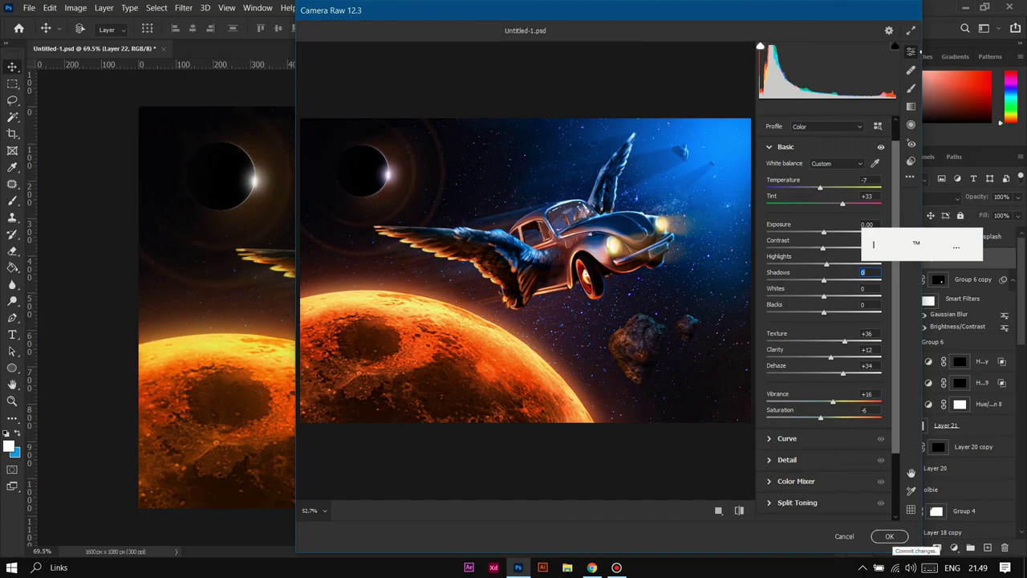
left_click(889, 536)
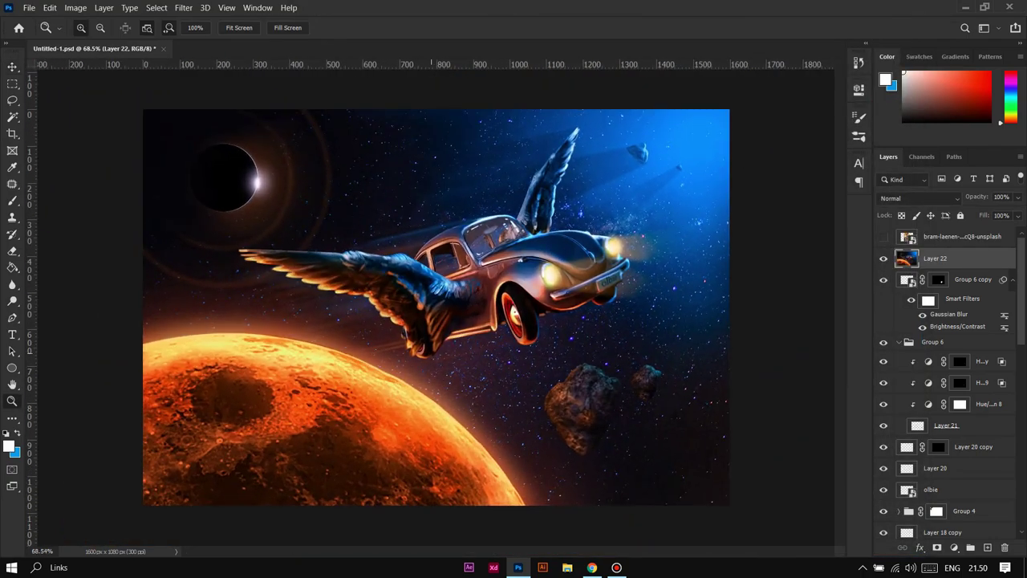
On a new layer, draw a four-sided path beside the lower-right asteroids and select it
key("ctrl+shift+alt+n")
right_click(12, 317)
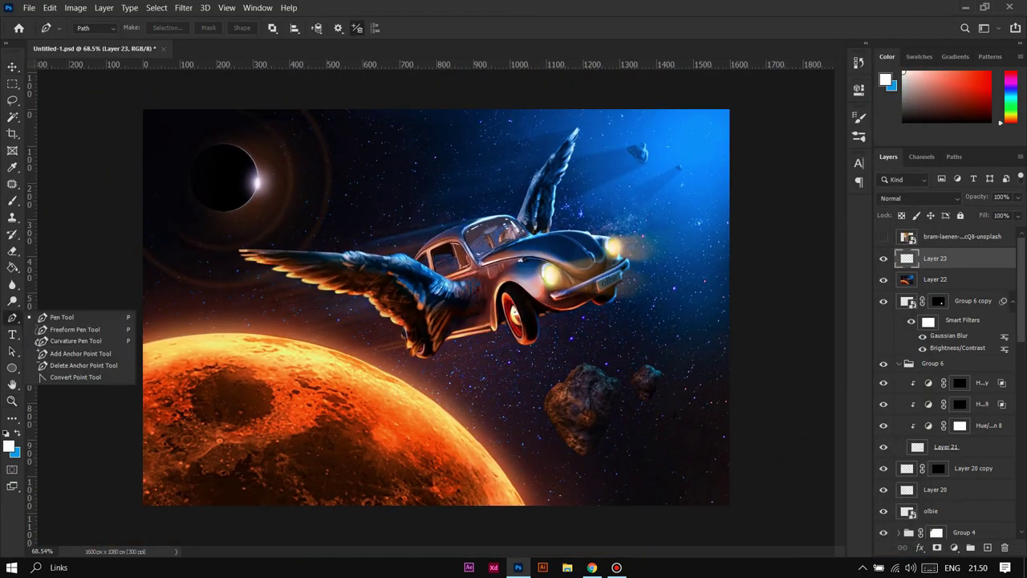
left_click(64, 317)
left_click_drag(620, 382, 726, 384)
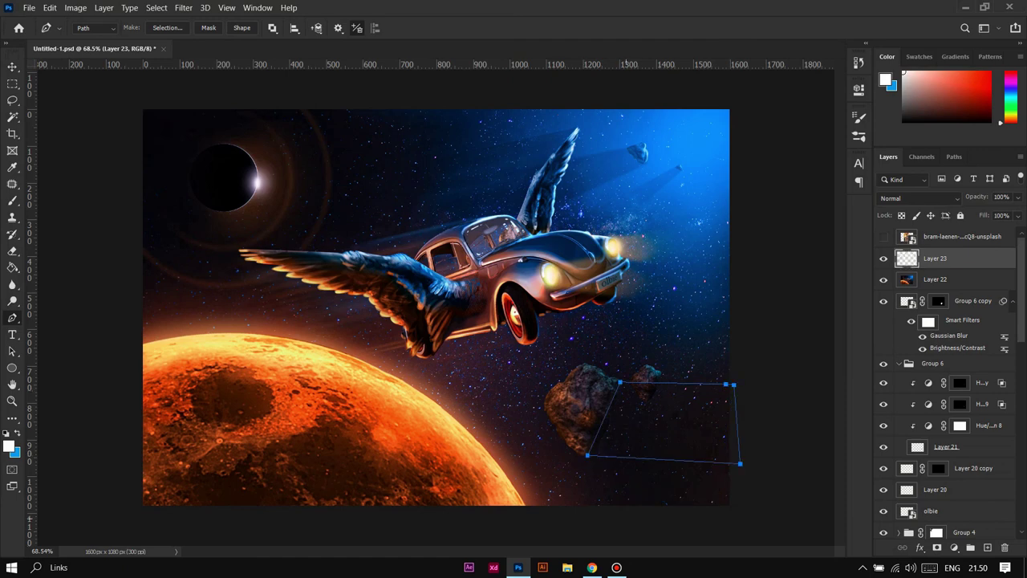
key("ctrl+Return")
Fill the selection with black and erase parts of the dark shape
key("b")
key("F5")
key("F5")
left_click(8, 444)
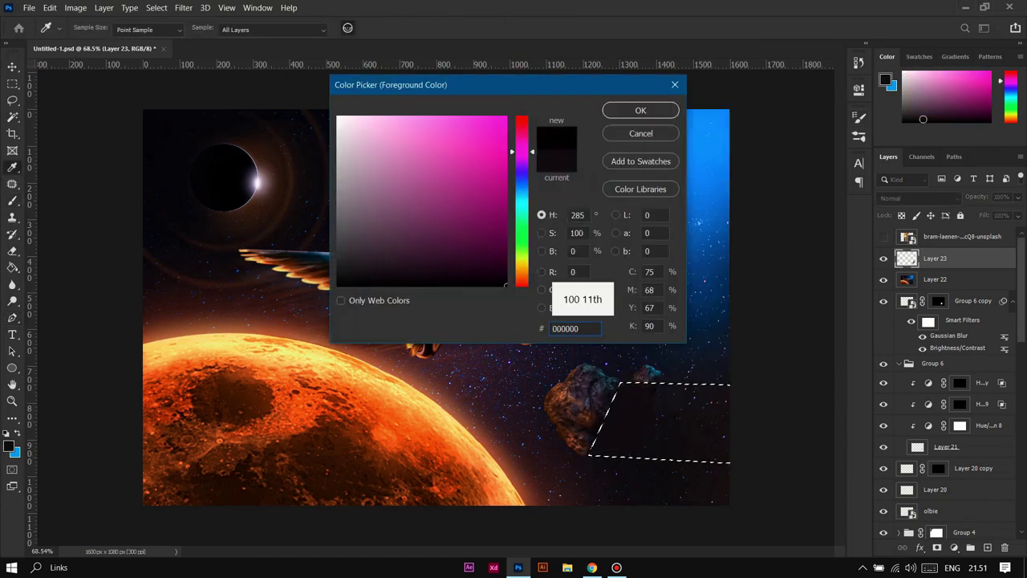
key("Return")
key("F5")
key("F5")
key("v")
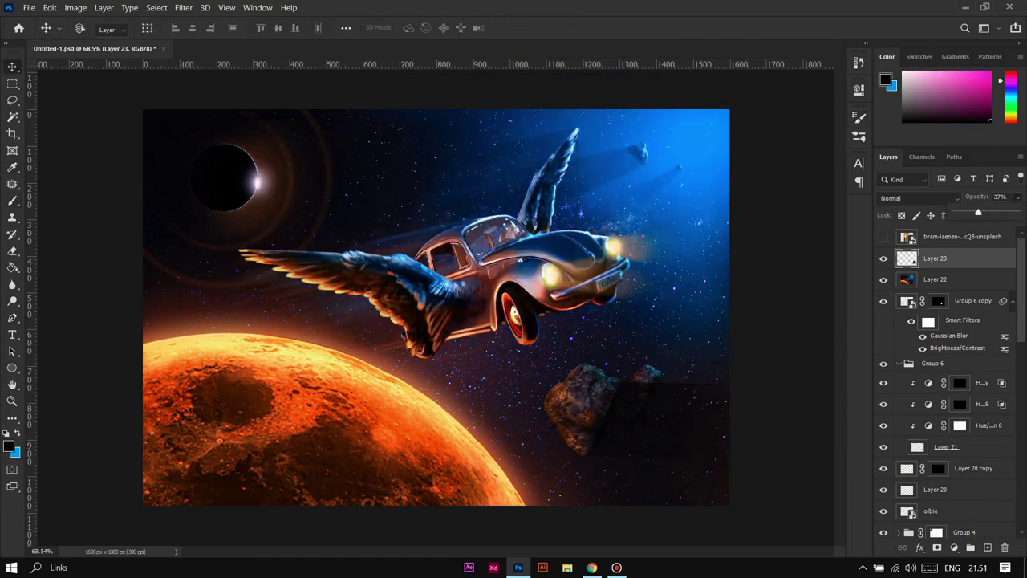
key("e")
key("F5")
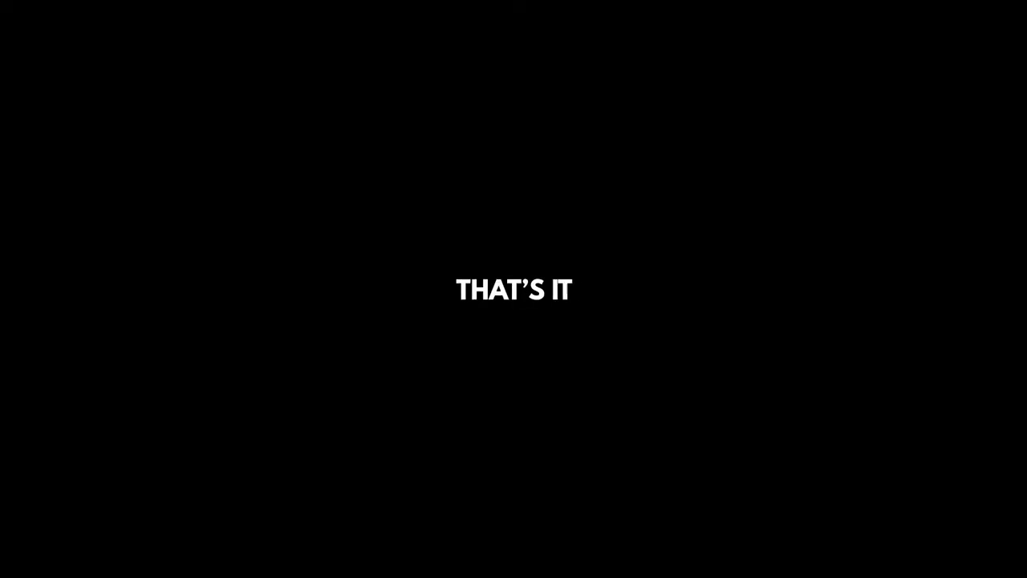